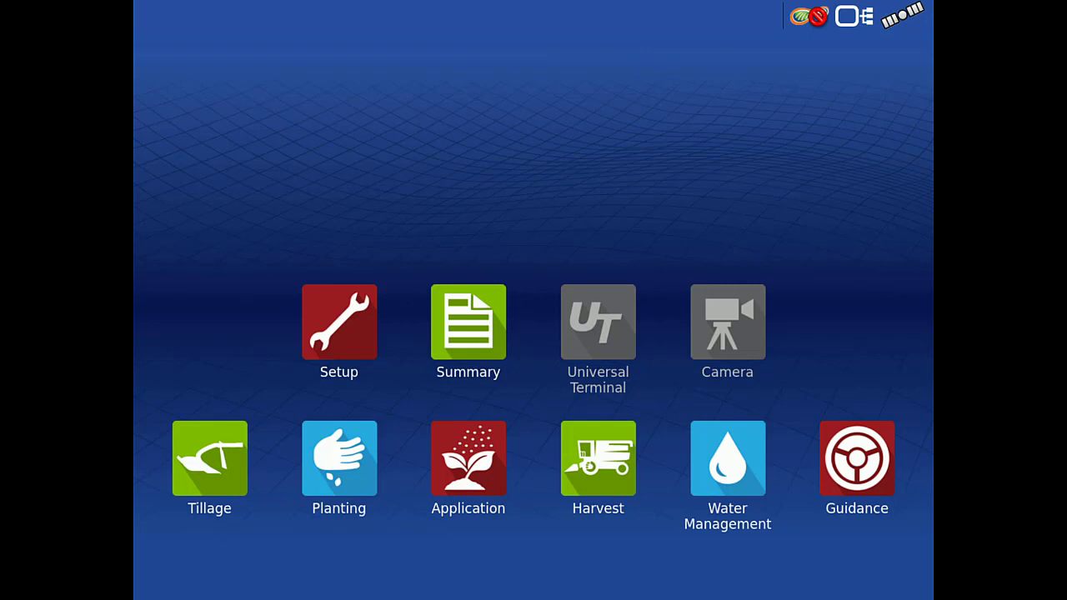
Go to Ag Leader NTRIP Setup under the GPS/Guidance settings
left_click(339, 325)
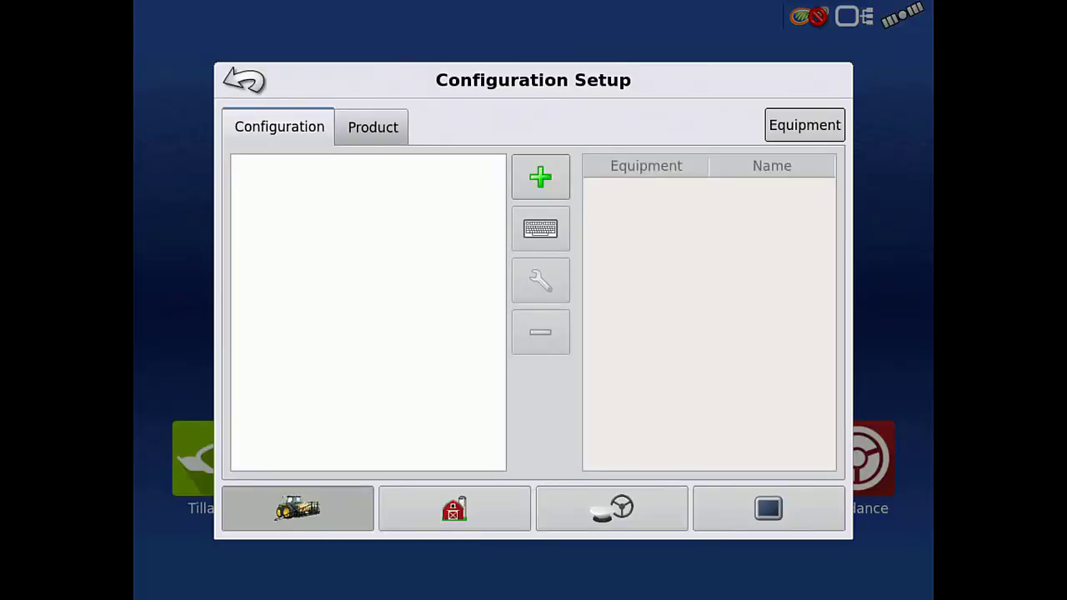
left_click(612, 508)
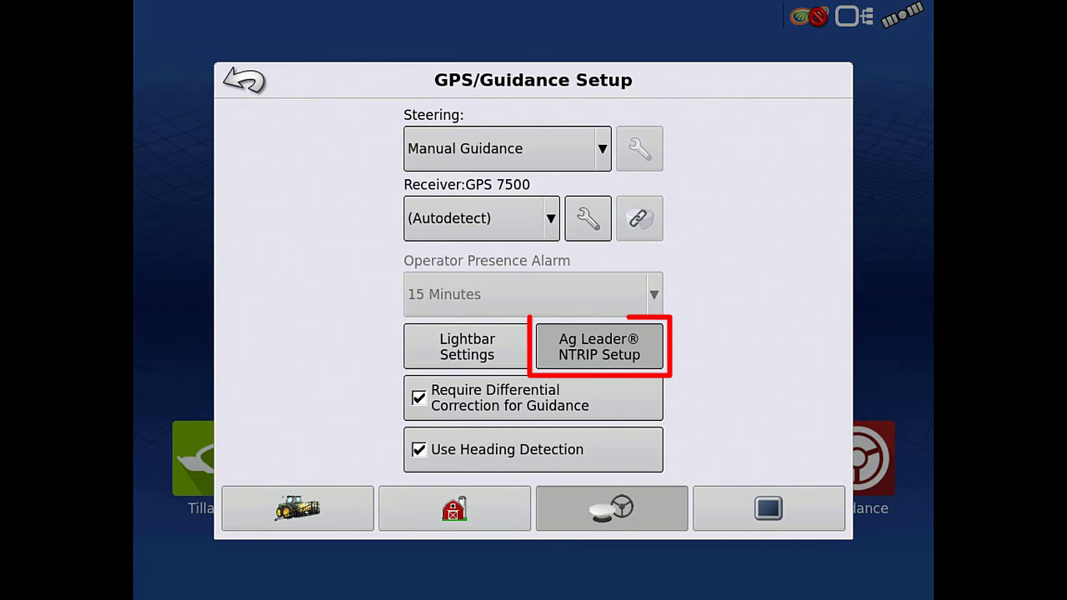
left_click(599, 347)
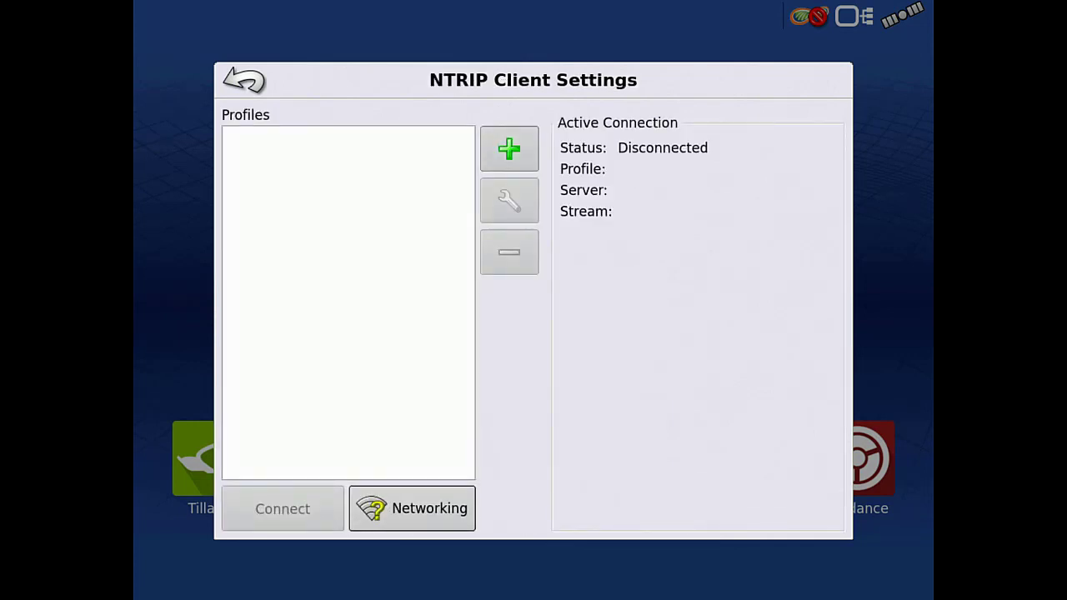
Join the br1minihotspot Wi-Fi network using its password
left_click(412, 508)
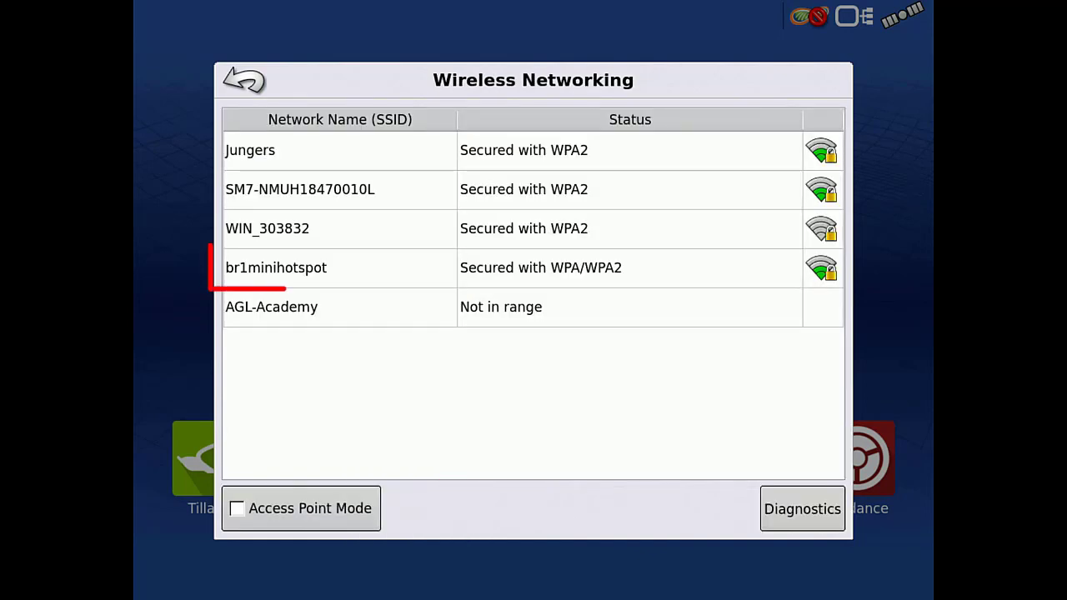
left_click(276, 268)
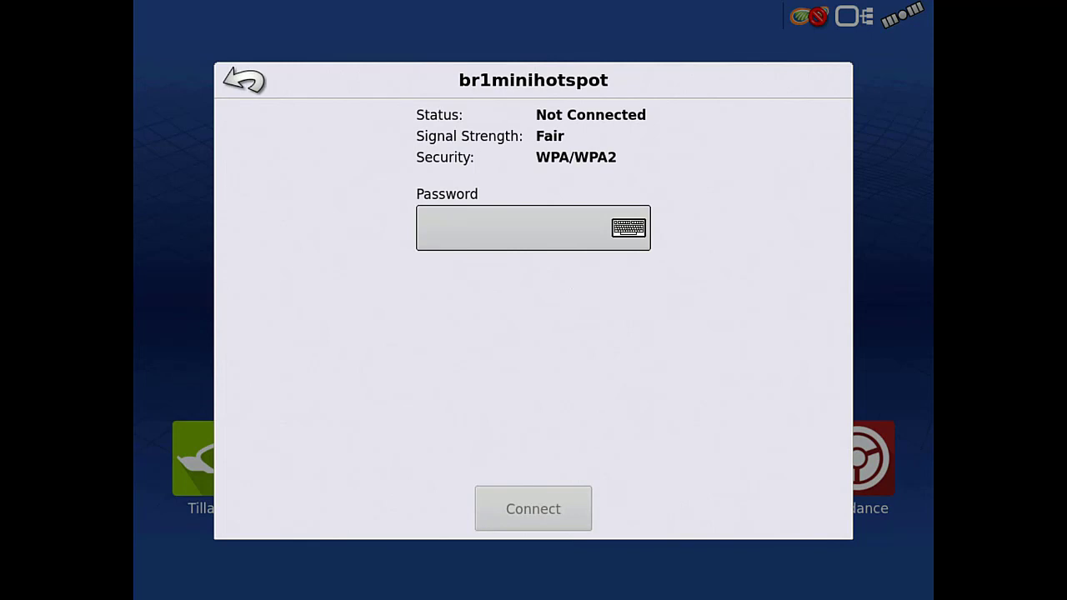
left_click(512, 228)
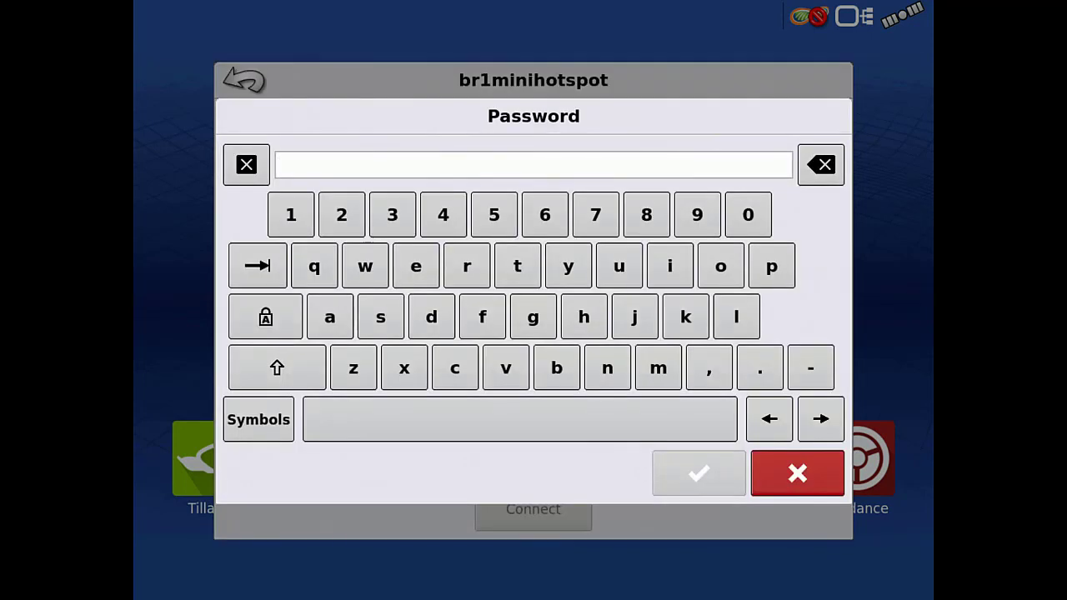
left_click(556, 368)
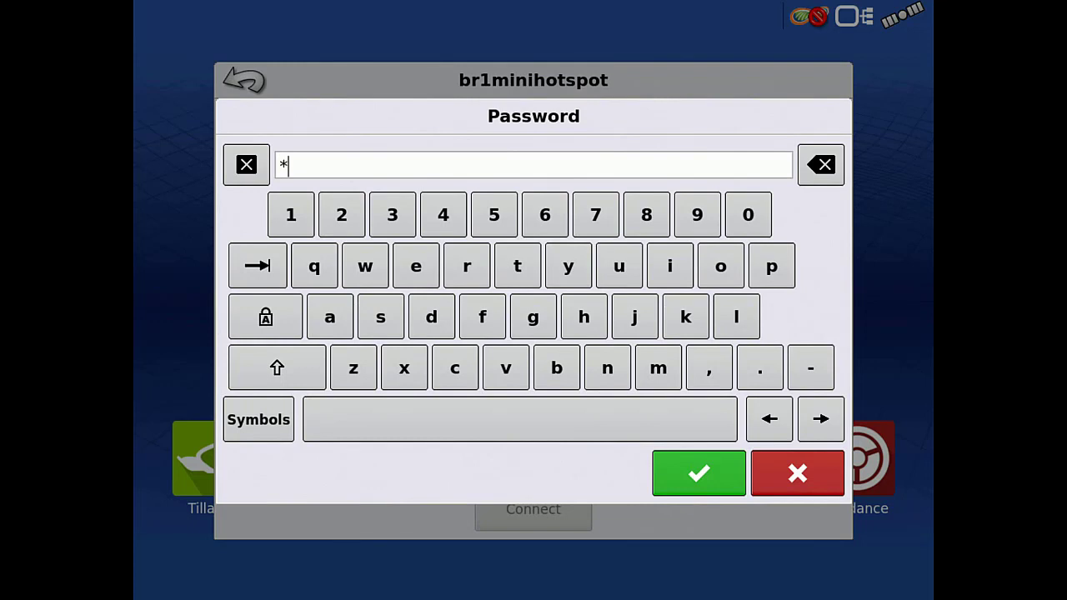
type("***********")
type("**")
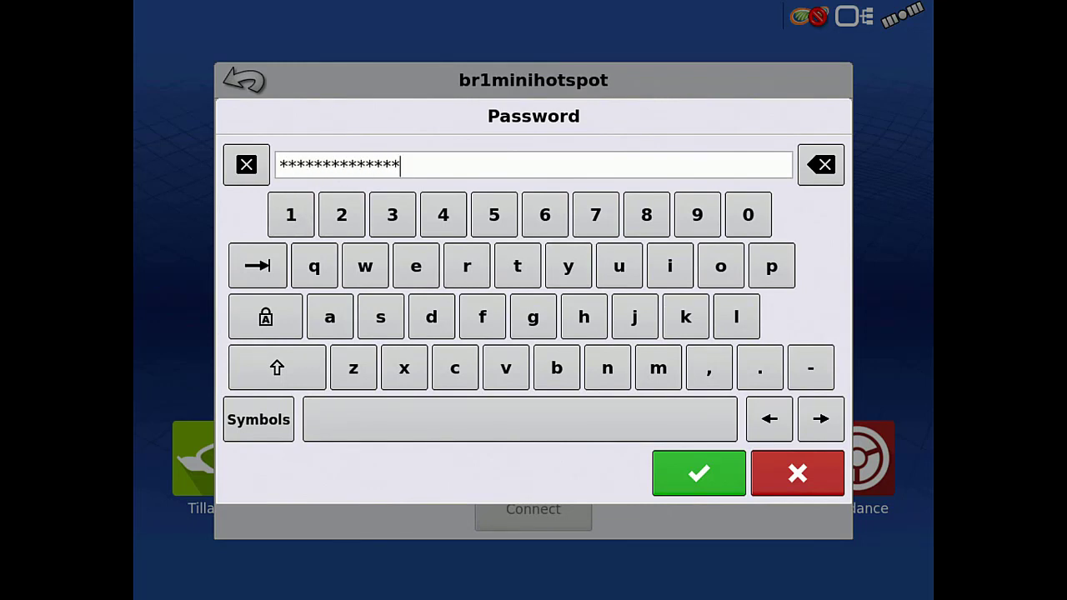
left_click(698, 472)
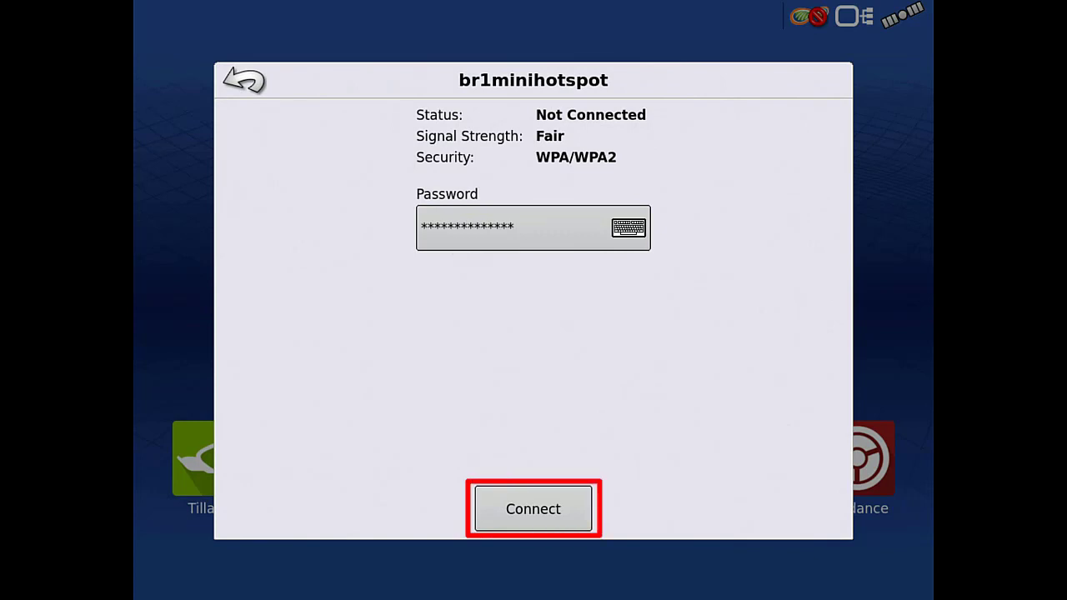
left_click(534, 508)
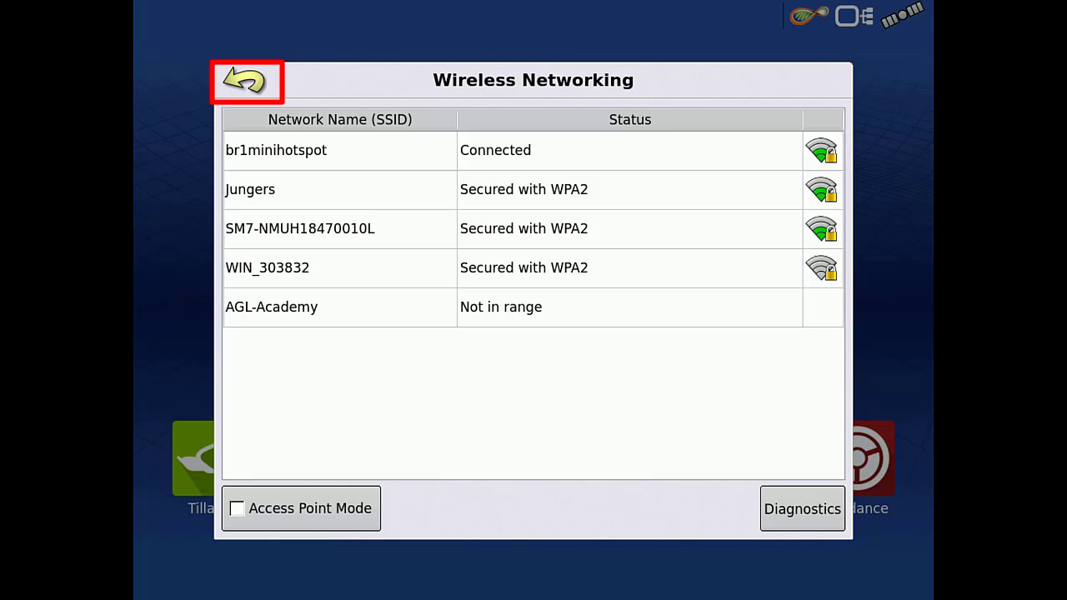
Add a new NTRIP profile named 'Ag Leader' and bring up its Server settings
left_click(244, 80)
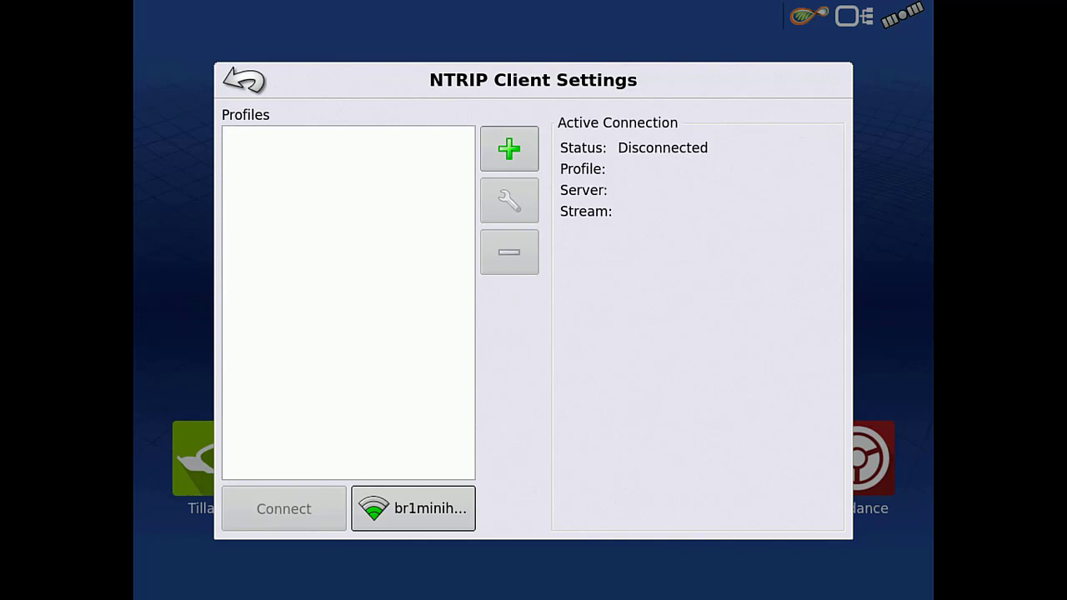
left_click(510, 149)
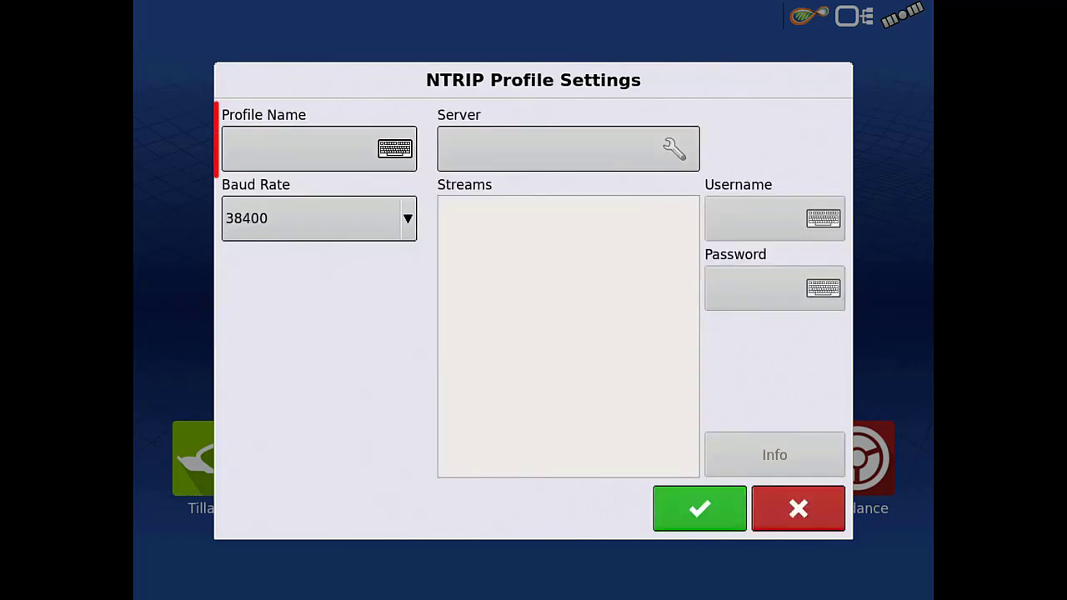
left_click(320, 149)
type("A")
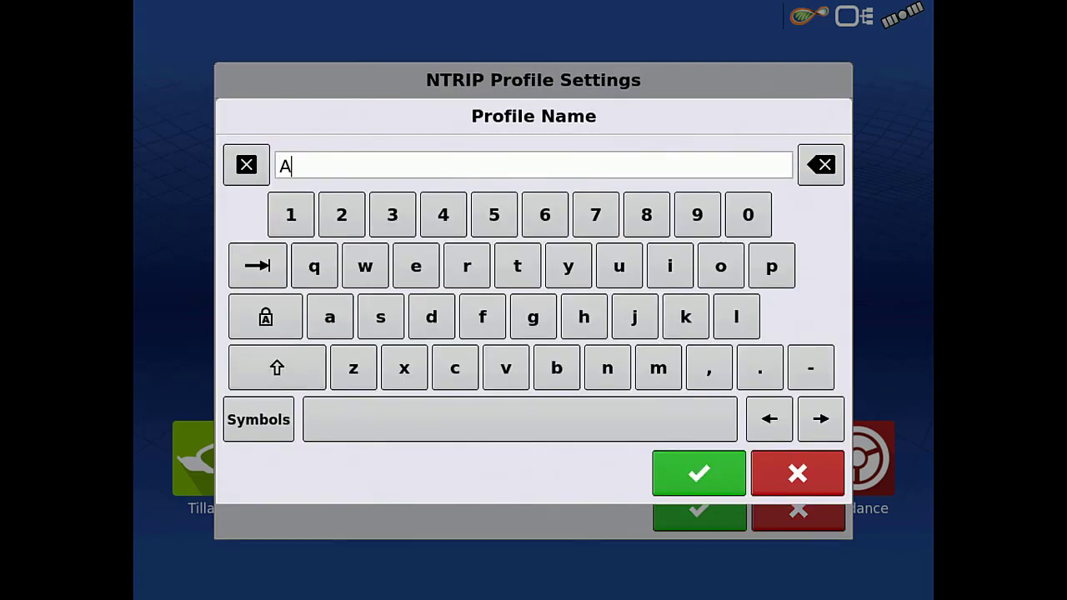
type("g Leader")
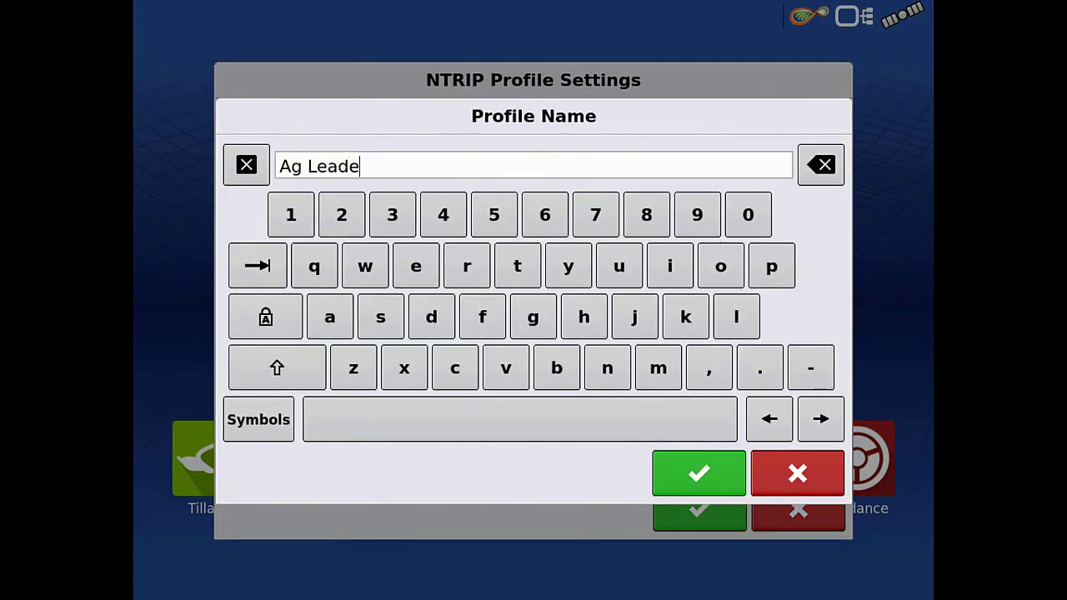
left_click(698, 472)
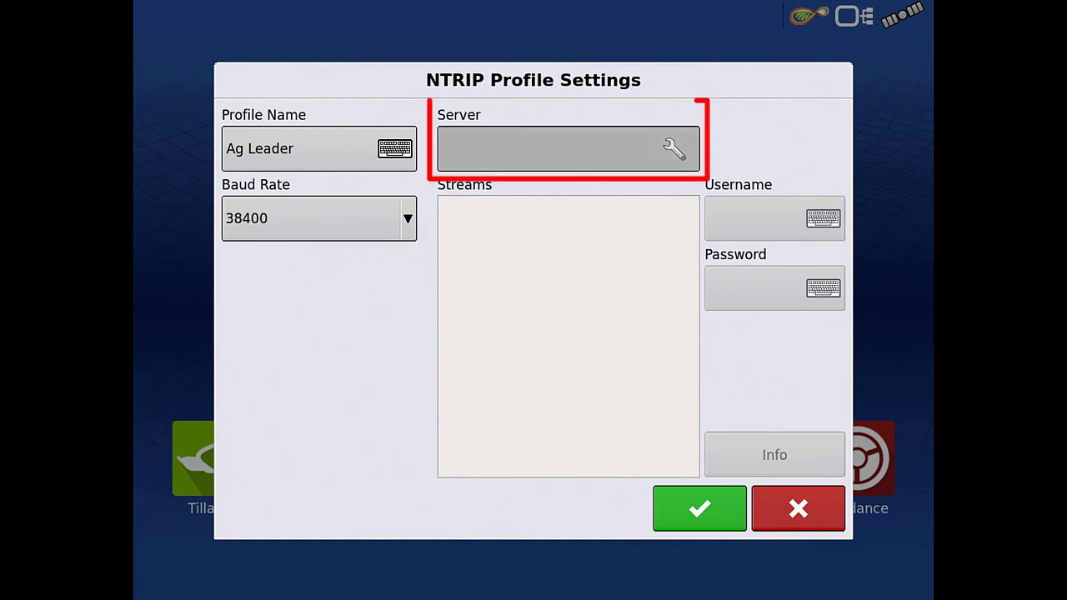
left_click(567, 149)
Set the server to 165.206.203.10 on port 10000 and save to load streams
left_click(513, 164)
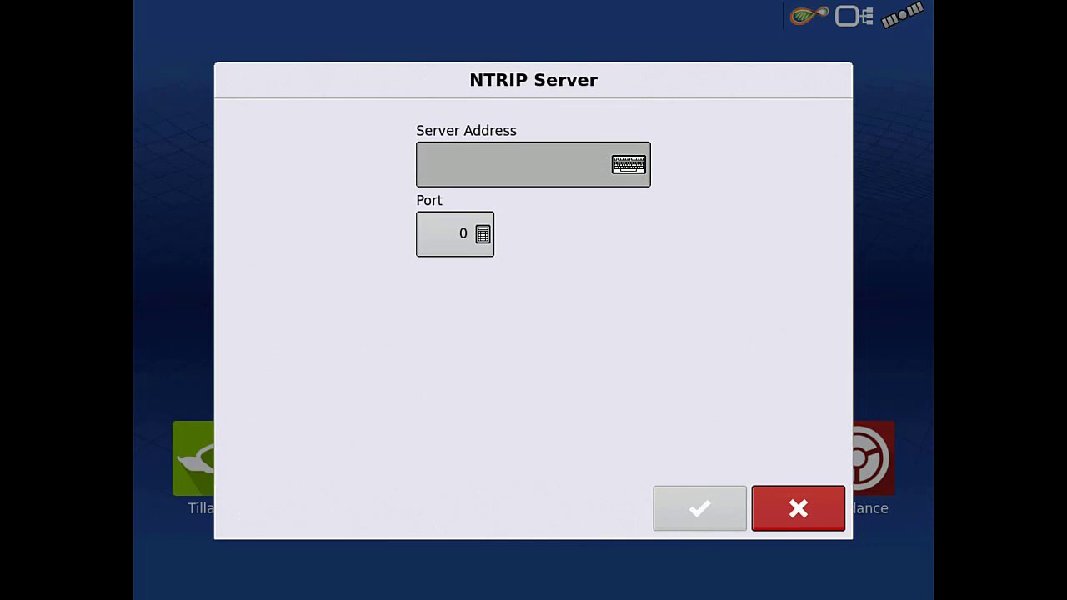
type("165.")
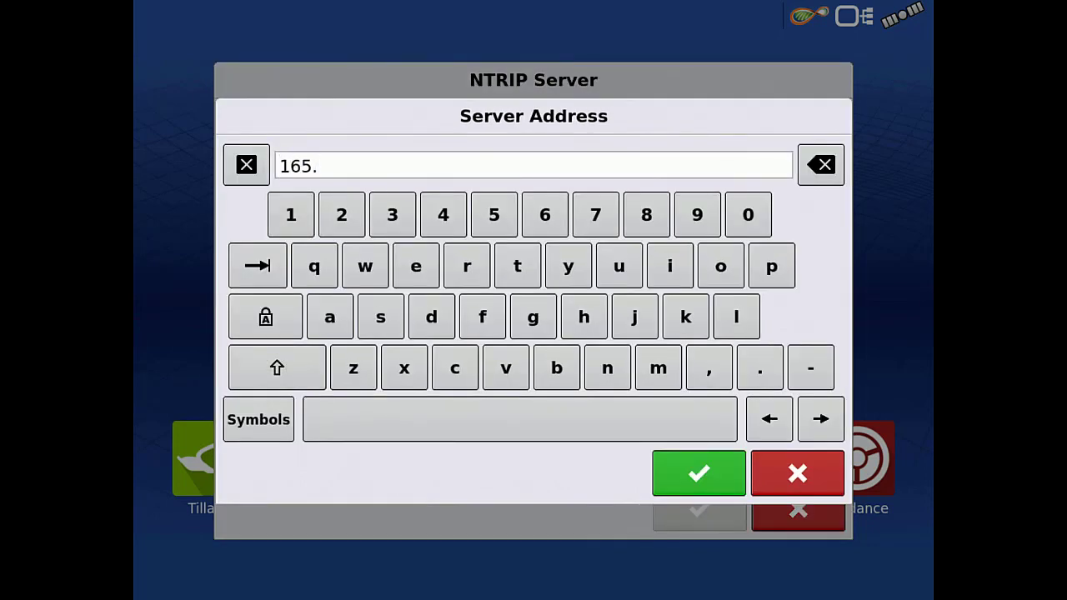
type("206.20")
type("3.10")
key("Return")
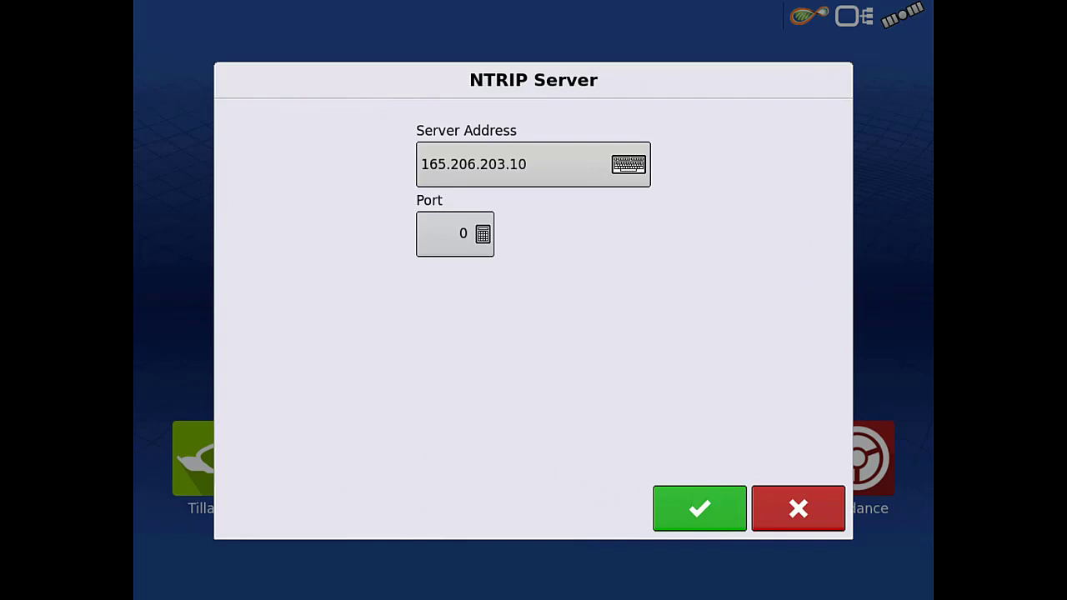
left_click(455, 234)
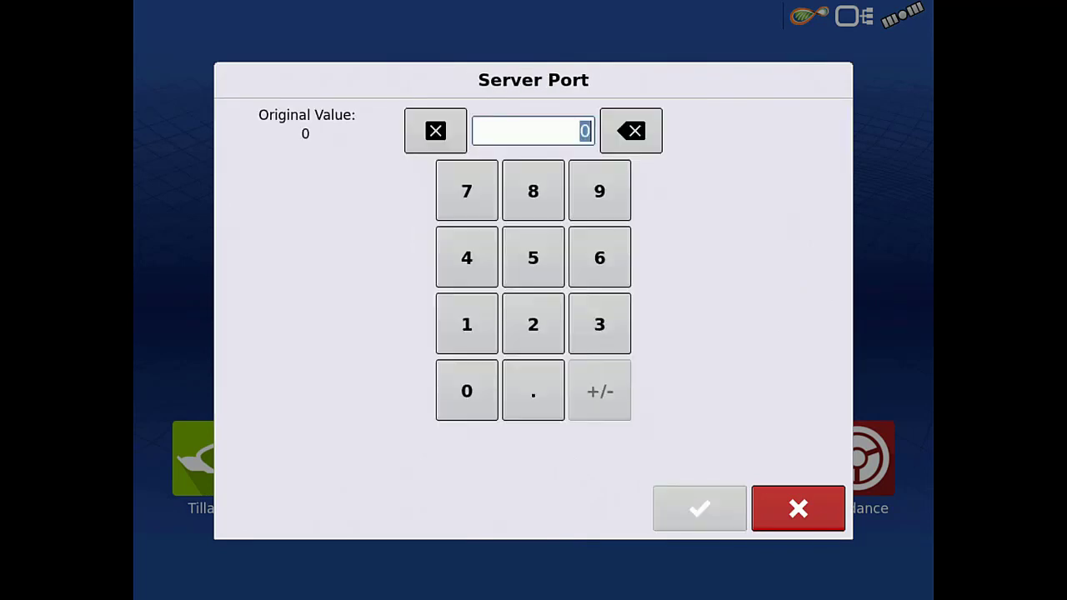
type("10000")
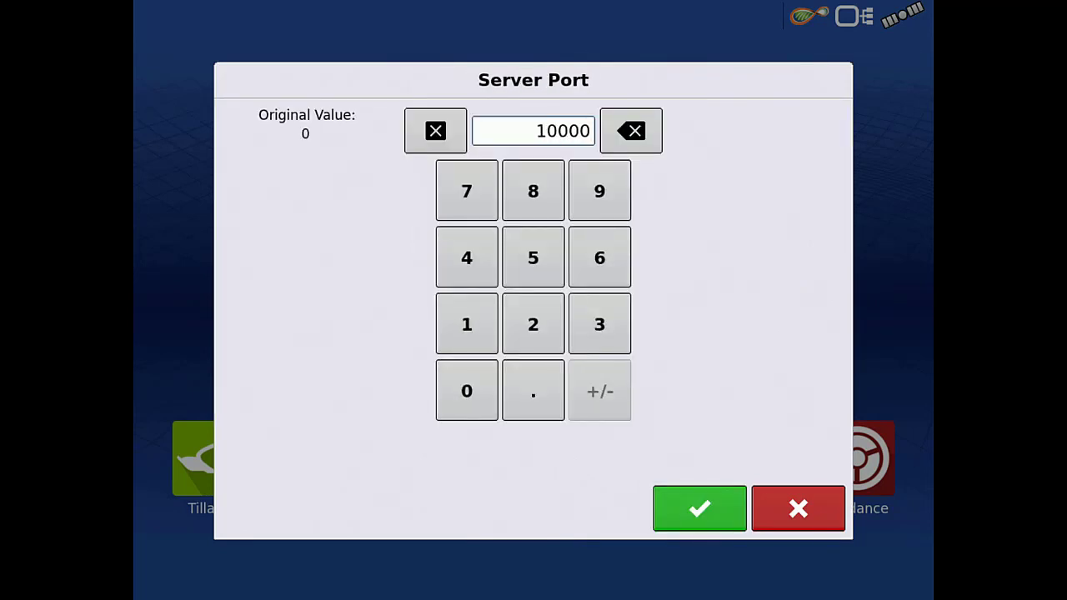
left_click(699, 509)
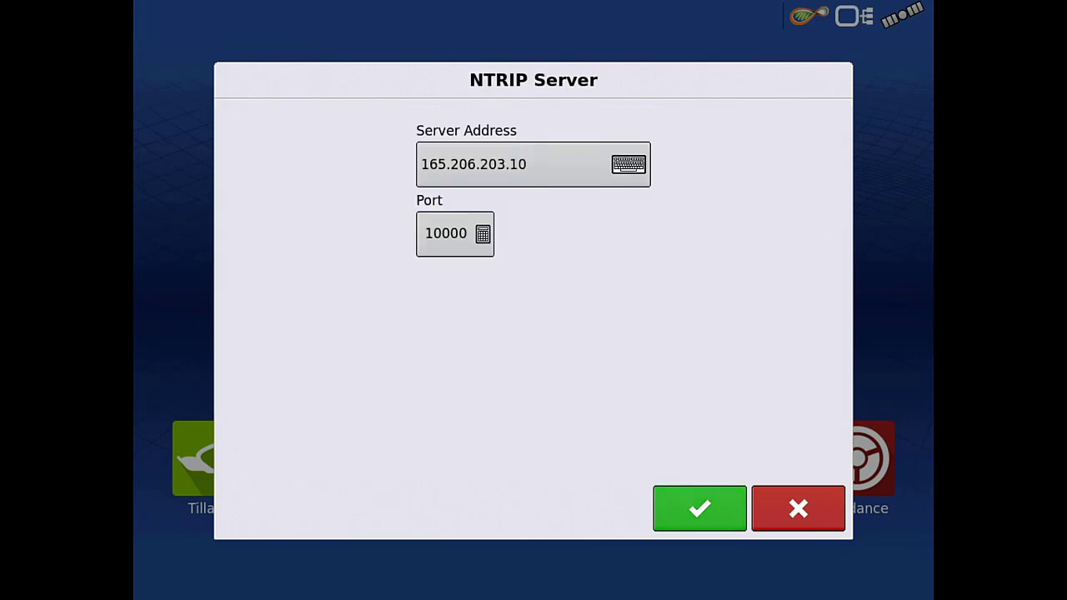
left_click(700, 509)
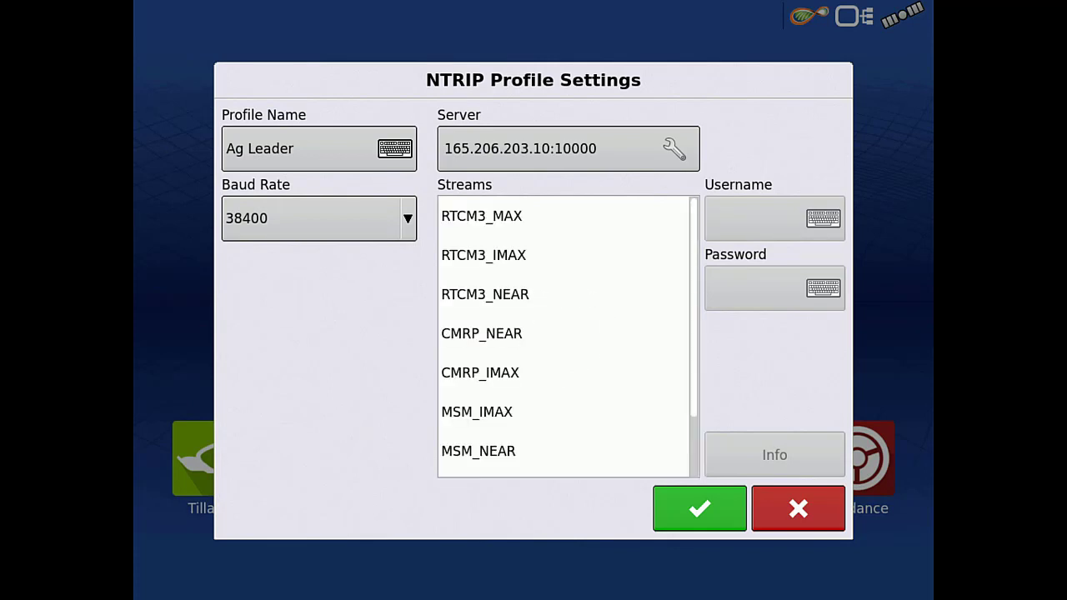
Select the RTCM3_NEAR stream, enter the account username, and save to connect
left_click(485, 294)
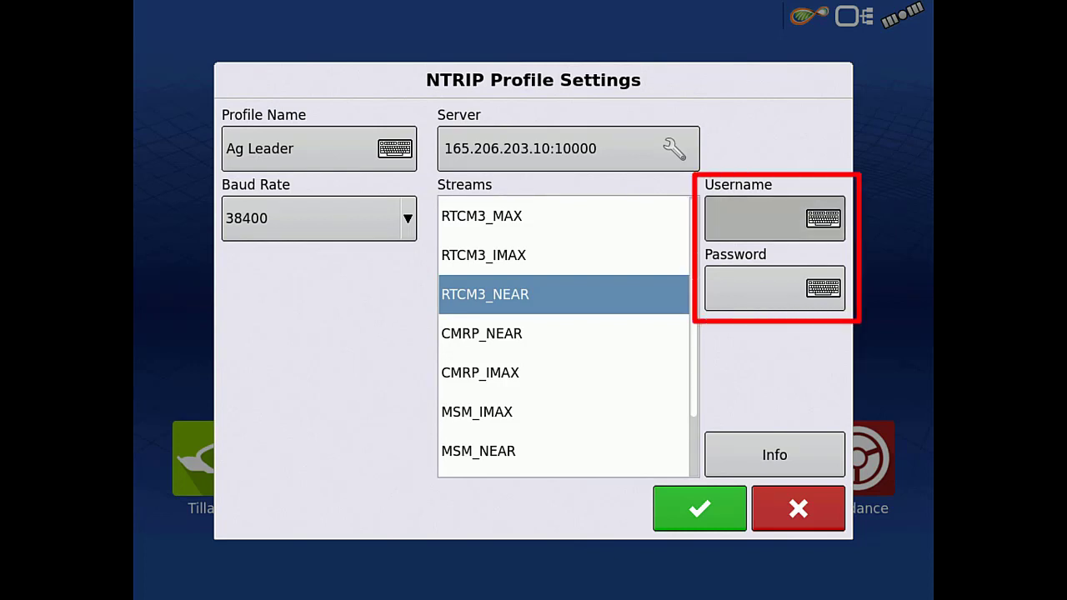
left_click(775, 218)
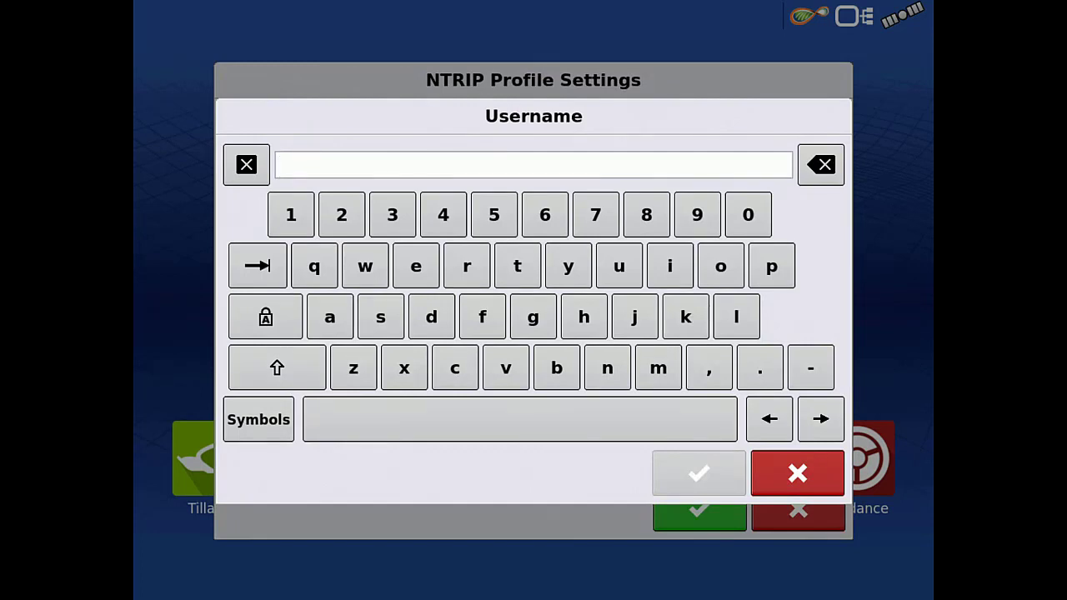
type("Ag")
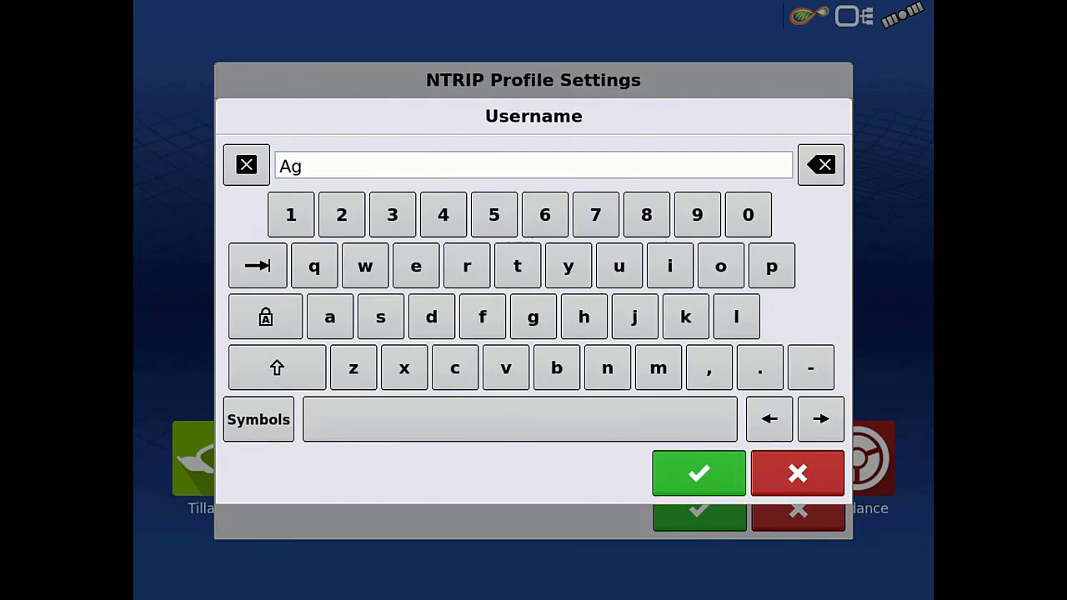
type("Lead")
type("er")
type("Acad")
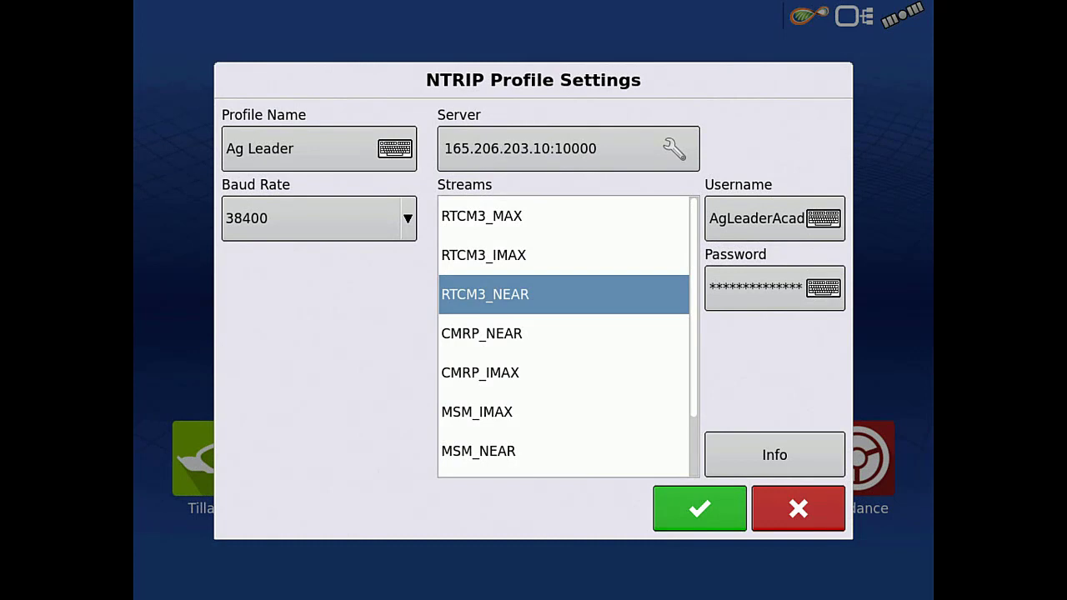
left_click(699, 508)
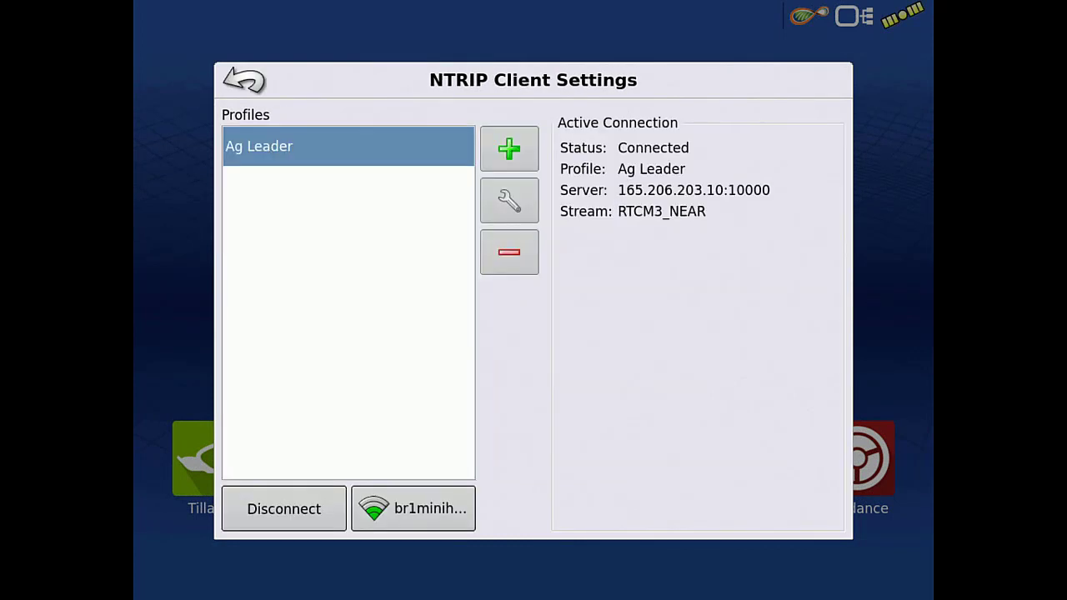